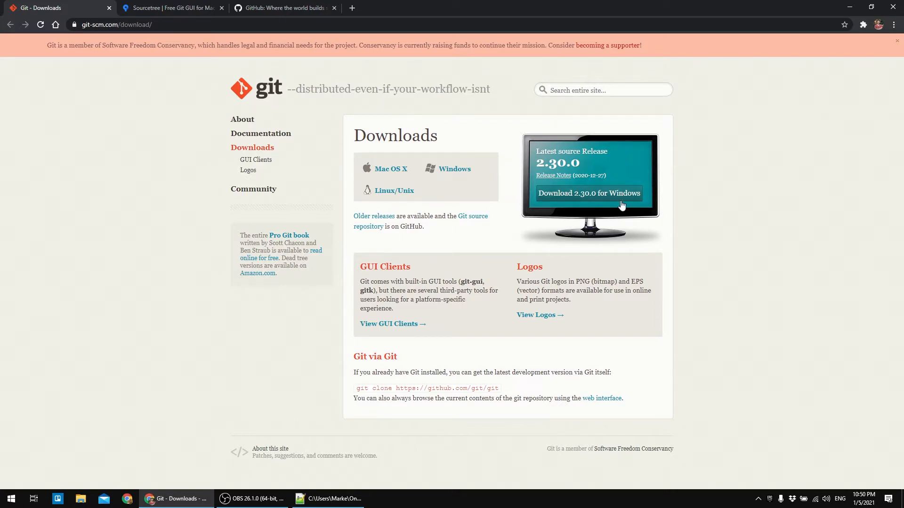
# Download Git 2.30.0 for Windows, then launch its setup and proceed past the GNU General Public License.
pyautogui.click(592, 199)
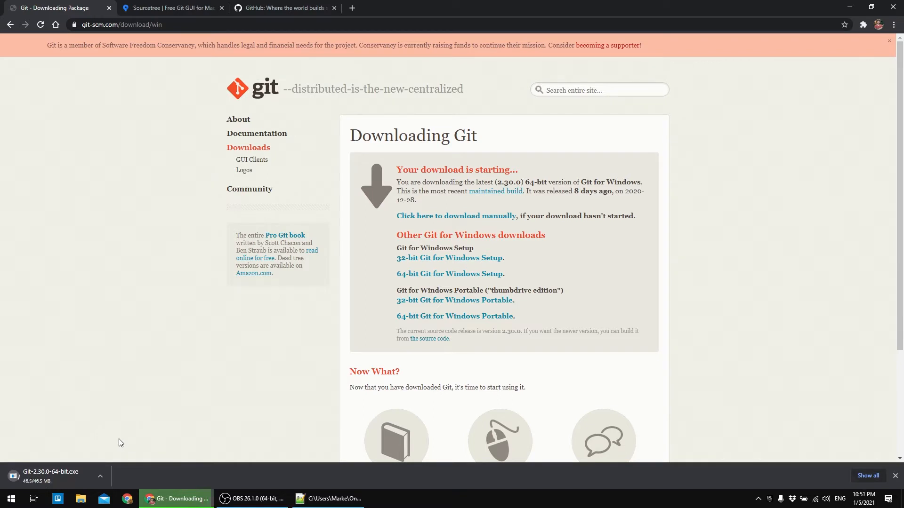
pyautogui.click(53, 476)
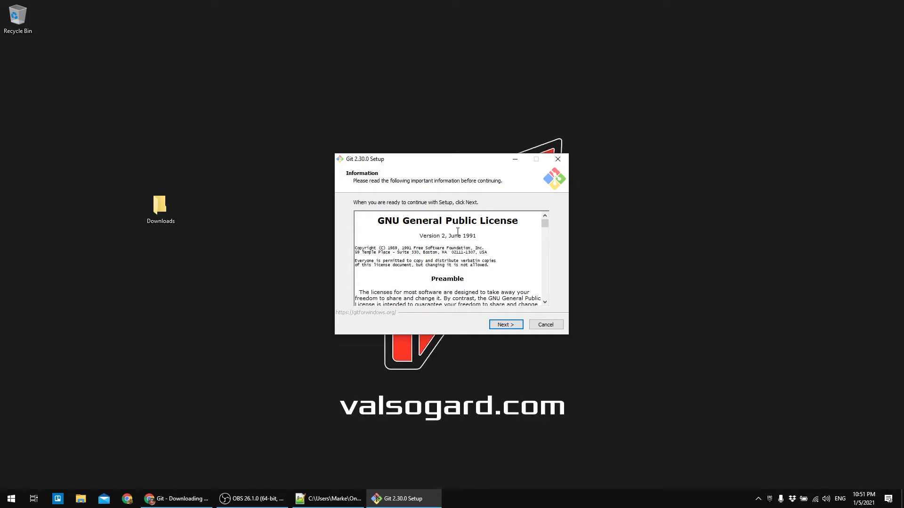
pyautogui.click(503, 328)
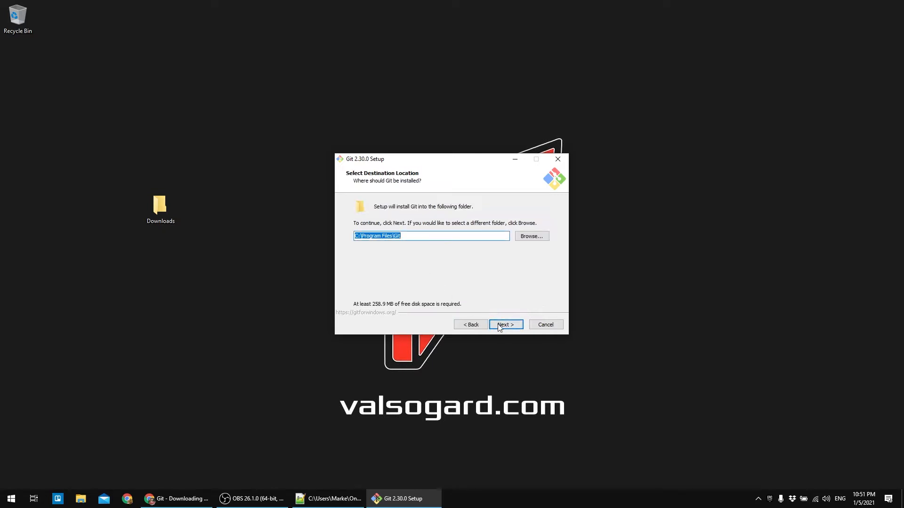
# Keep the destination folder C:\Program Files\Git and accept the default components and remaining installation defaults up to the editor choice.
pyautogui.click(503, 328)
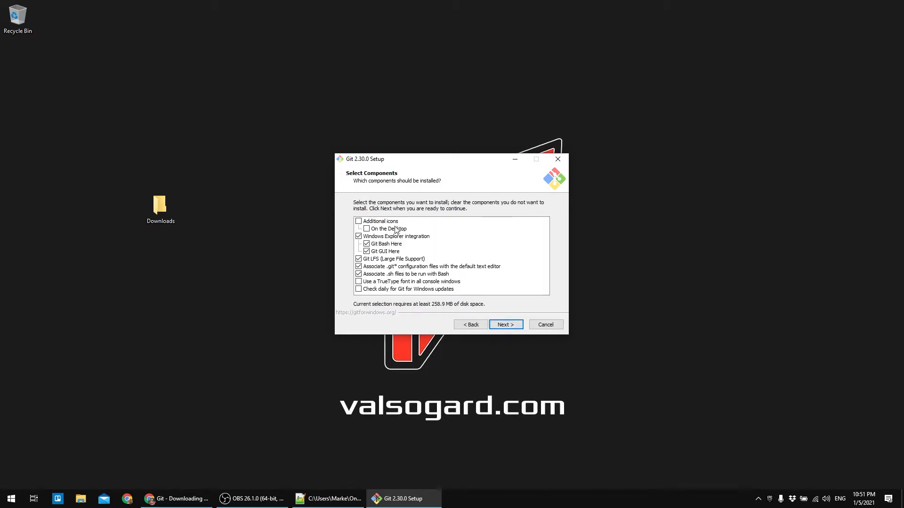
pyautogui.click(500, 326)
pyautogui.click(500, 327)
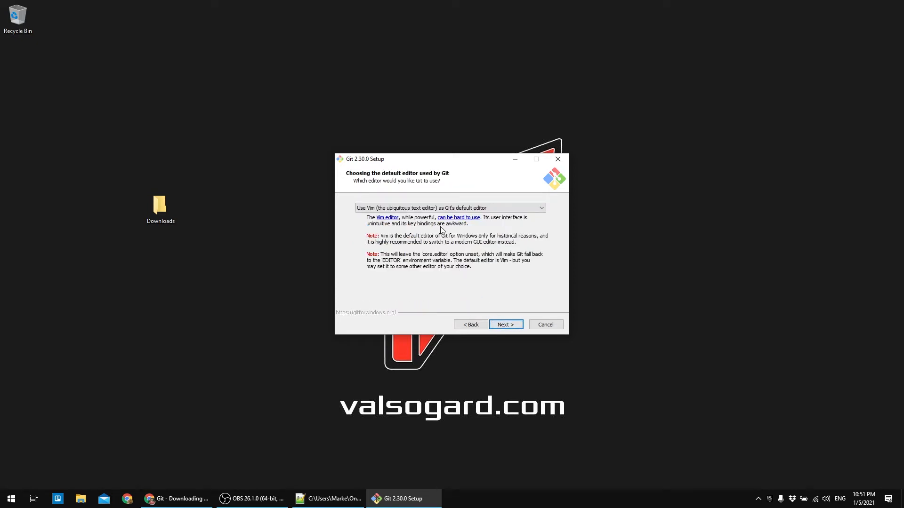
# Choose Notepad++ as Git's default editor and continue the setup.
pyautogui.click(403, 209)
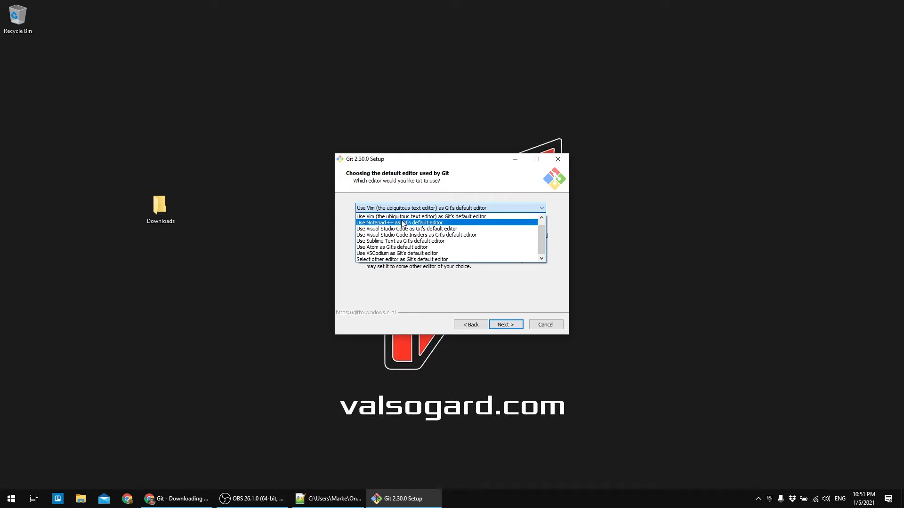
pyautogui.click(402, 222)
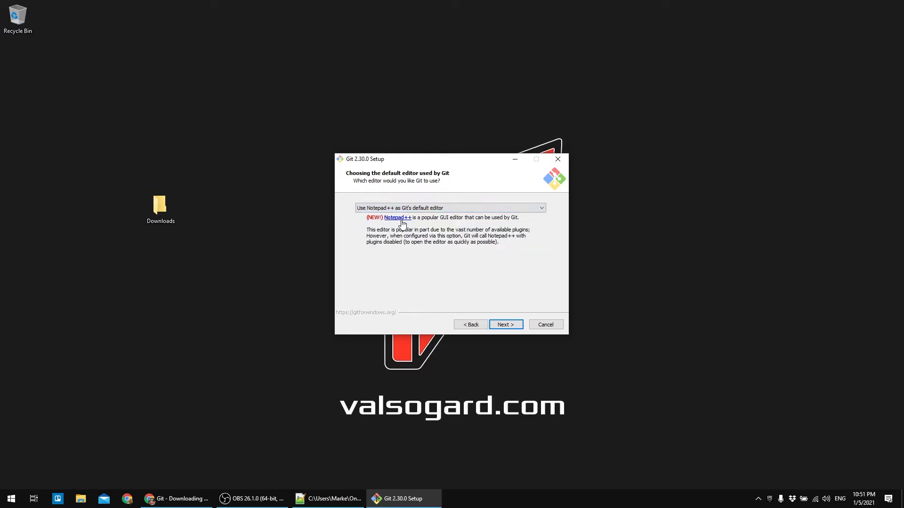
pyautogui.click(503, 326)
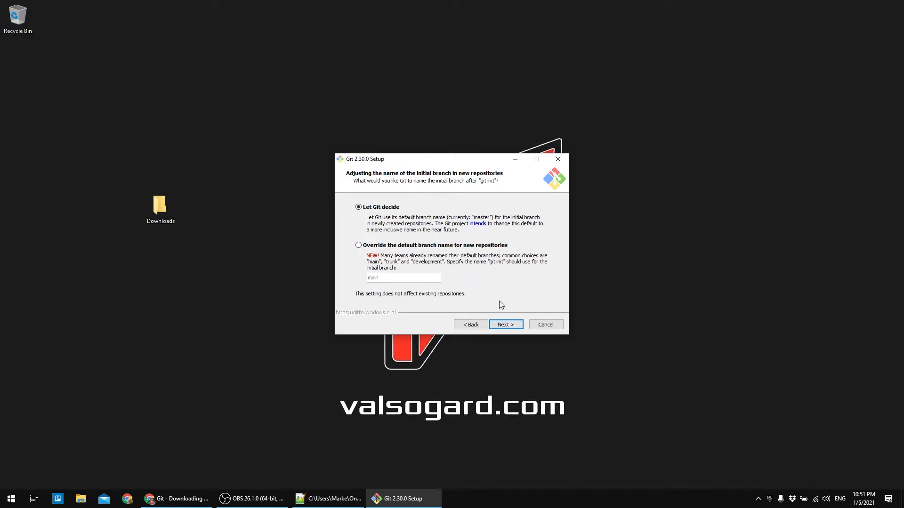
# Accept the defaults for branch name, command-line PATH with 3rd-party software, OpenSSL library, Windows-style checkout with Unix-style commits, and MinTTY terminal.
pyautogui.click(499, 326)
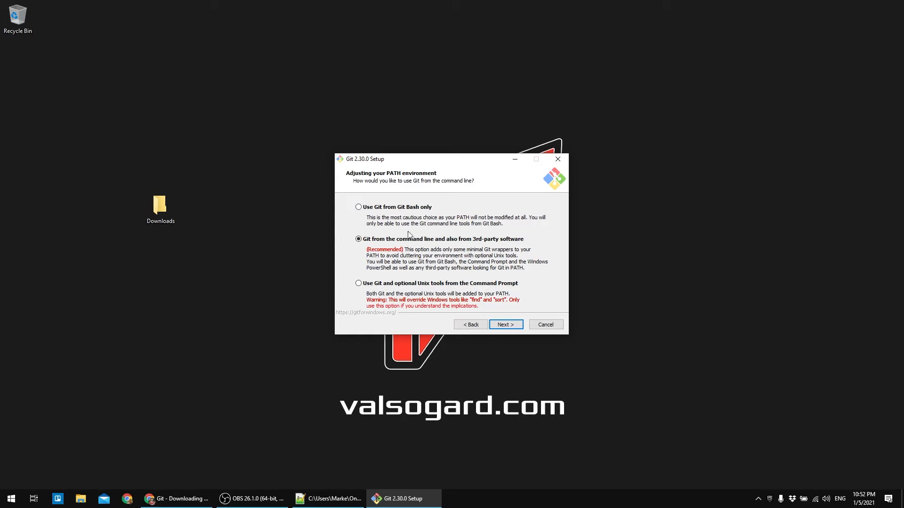
pyautogui.click(500, 327)
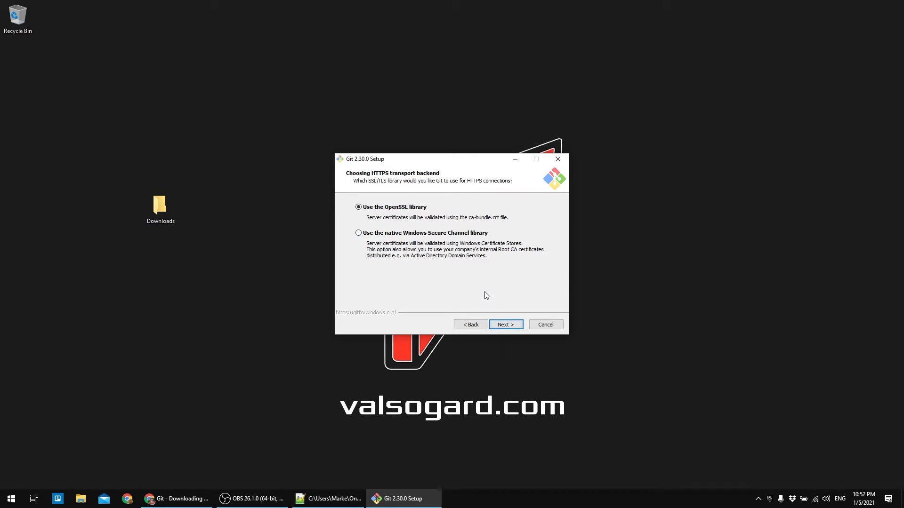
pyautogui.click(508, 326)
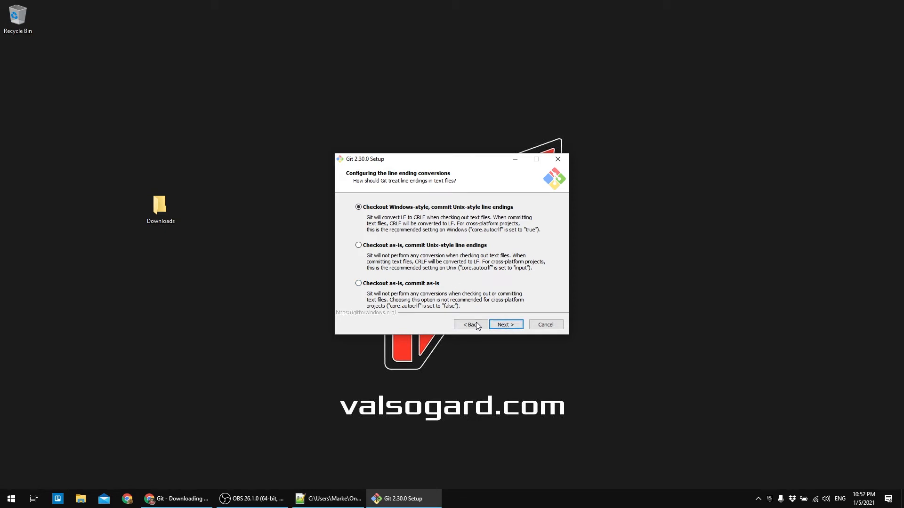
pyautogui.click(500, 329)
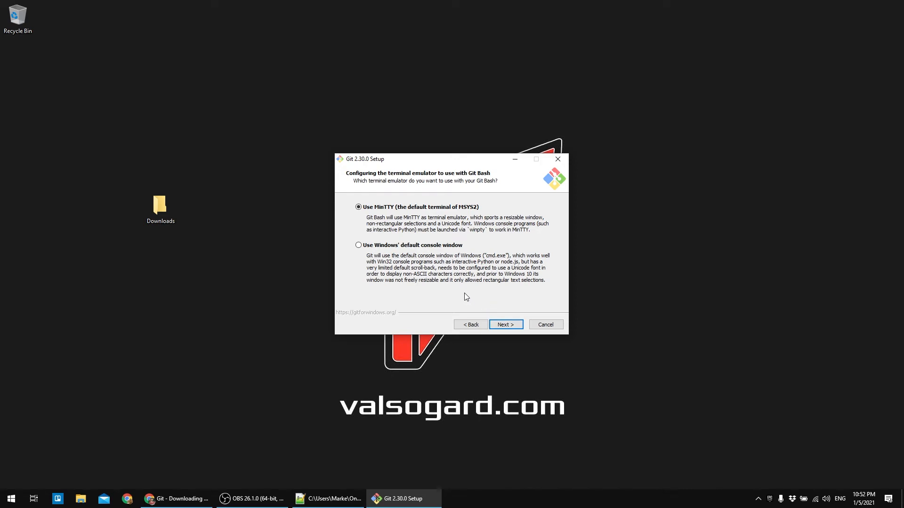
pyautogui.click(502, 328)
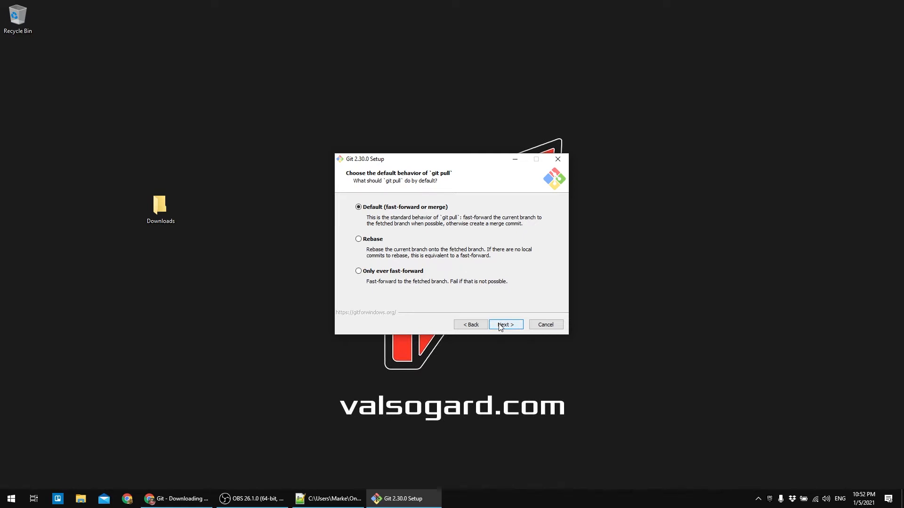
# Keep fast-forward or merge for git pull, Git Credential Manager Core, and file system caching without symbolic links.
pyautogui.click(500, 326)
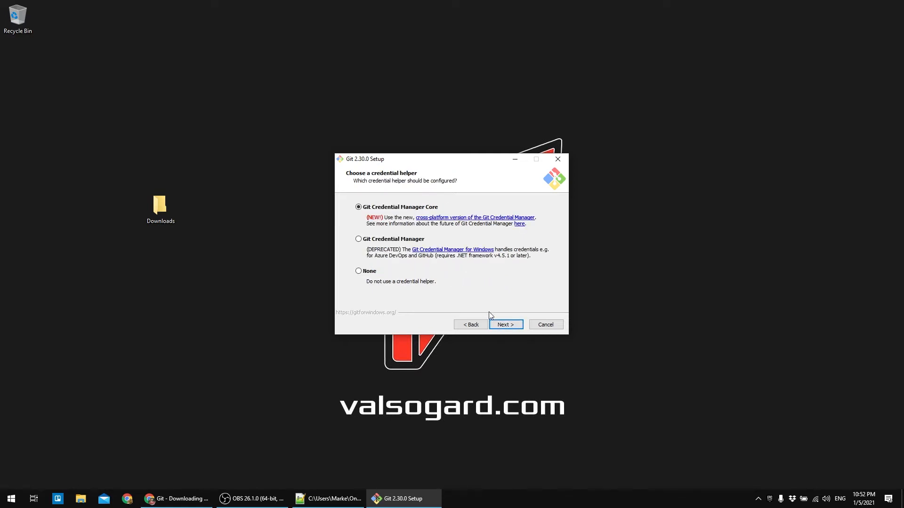
pyautogui.click(506, 329)
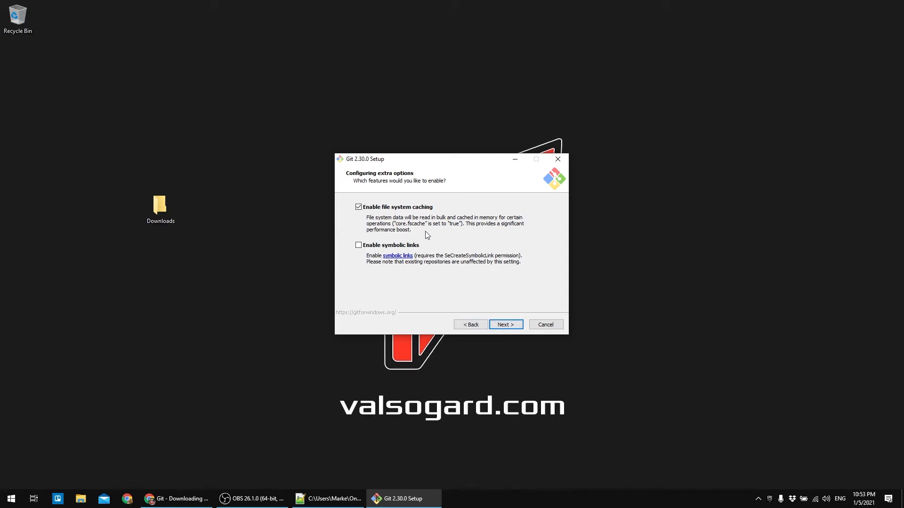
pyautogui.click(495, 325)
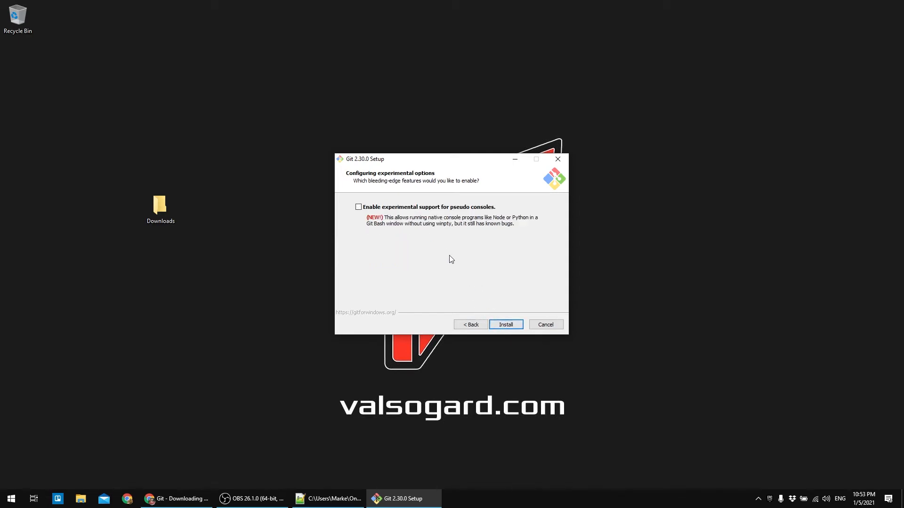
# Install Git without experimental pseudo console support, finish the setup wizard and close the release notes page.
pyautogui.click(500, 323)
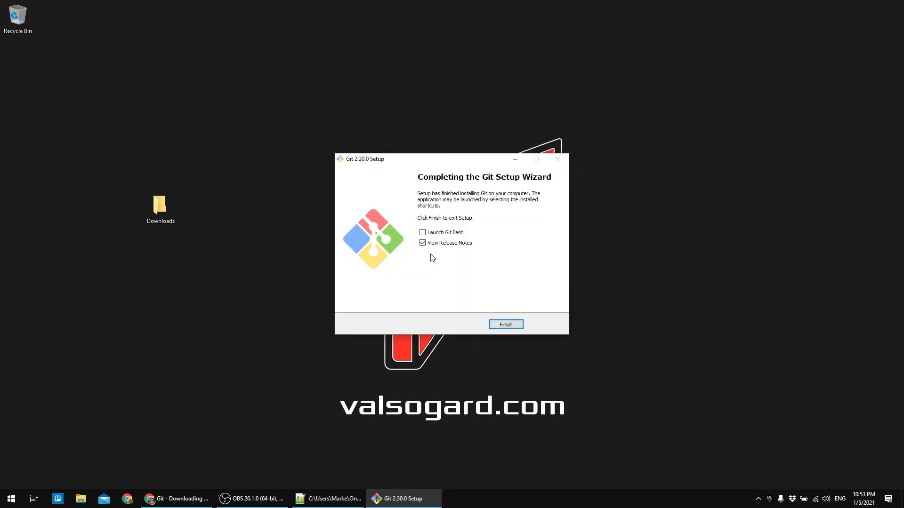
pyautogui.click(509, 325)
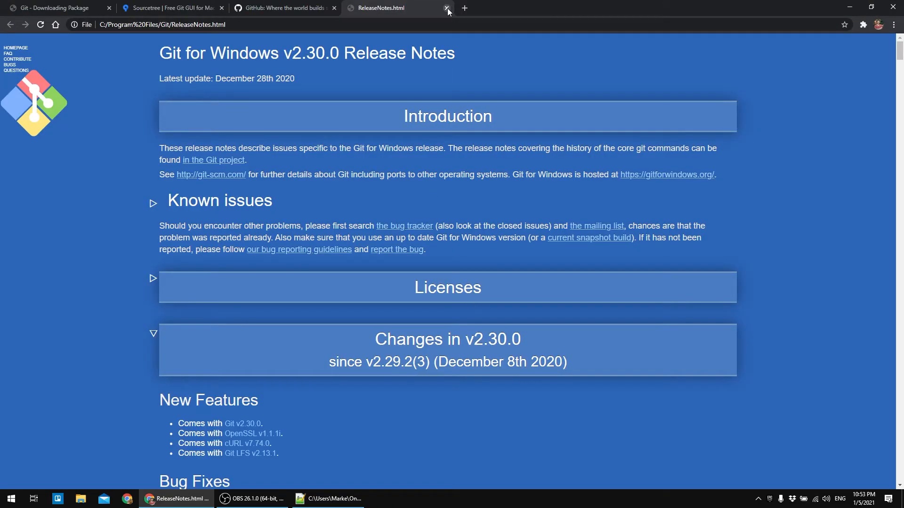
pyautogui.click(446, 8)
# Check the desktop's context menu for the Git GUI Here and Git Bash Here entries.
pyautogui.press('super+d')
pyautogui.rightClick(485, 291)
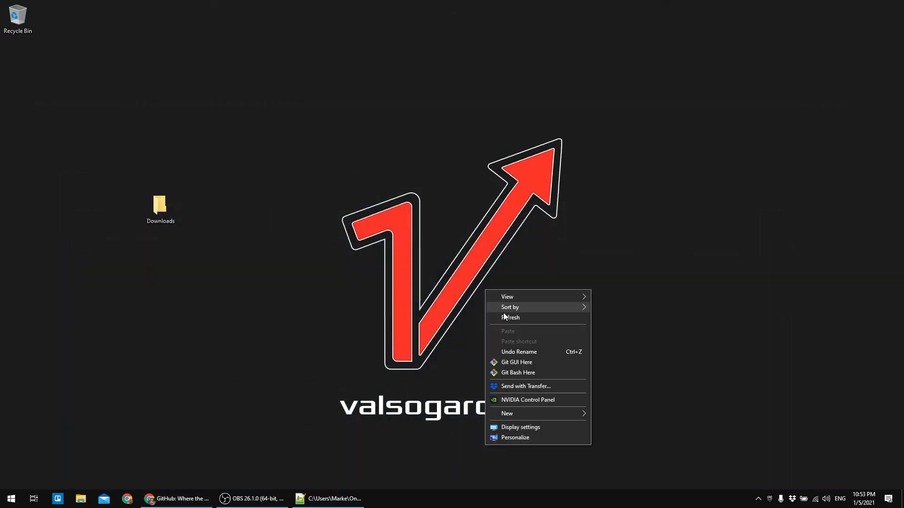
pyautogui.click(517, 316)
# Download Sourcetree for Windows from sourcetreeapp.com, agreeing to the Atlassian Software License Agreement and Privacy Policy.
pyautogui.click(146, 504)
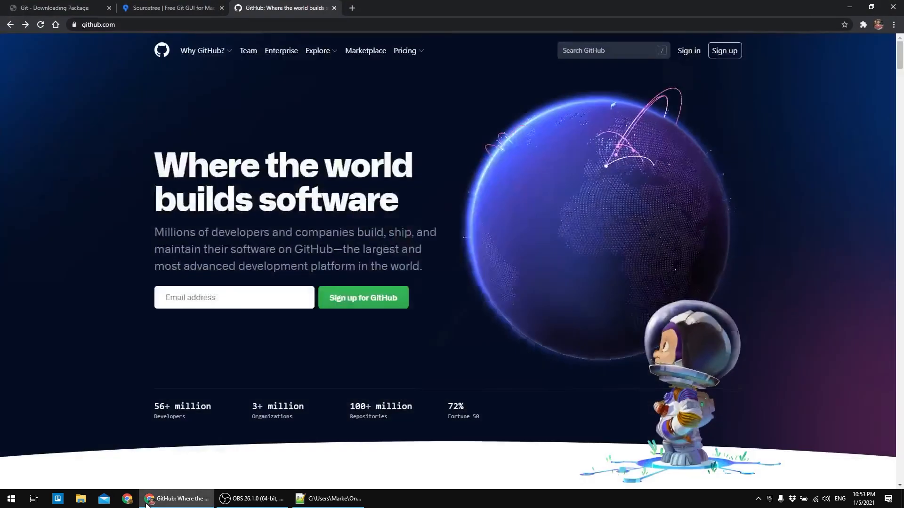
pyautogui.click(158, 6)
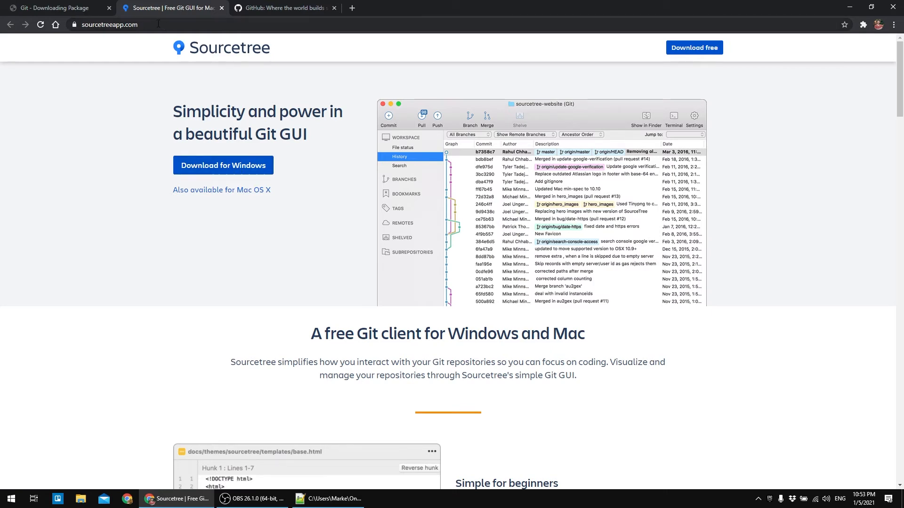
pyautogui.click(210, 167)
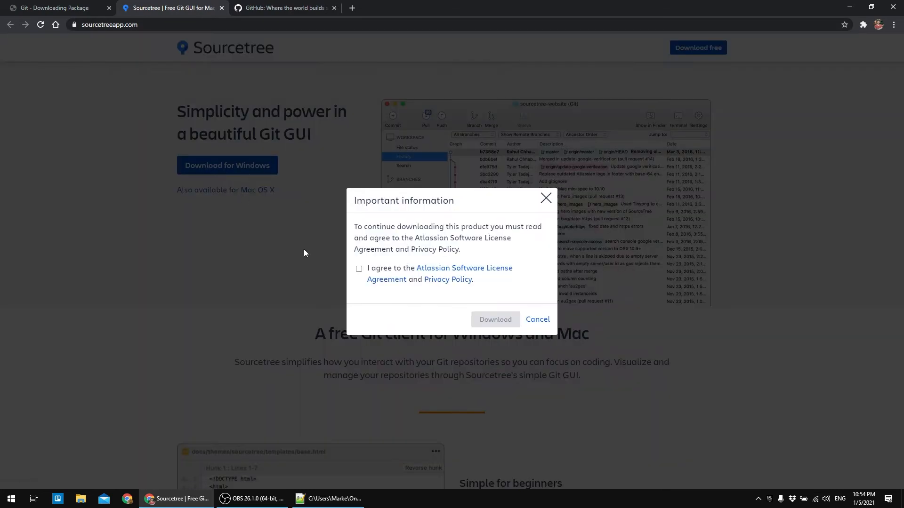
pyautogui.click(359, 269)
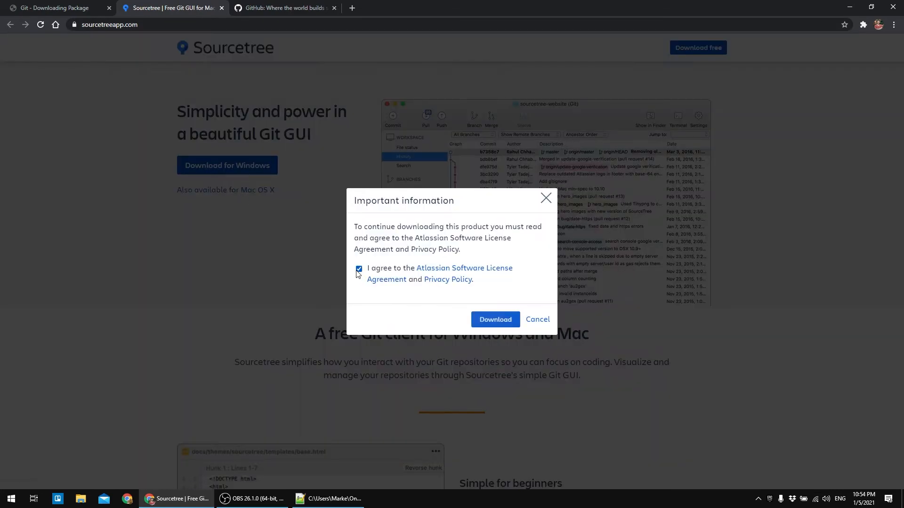
pyautogui.click(496, 319)
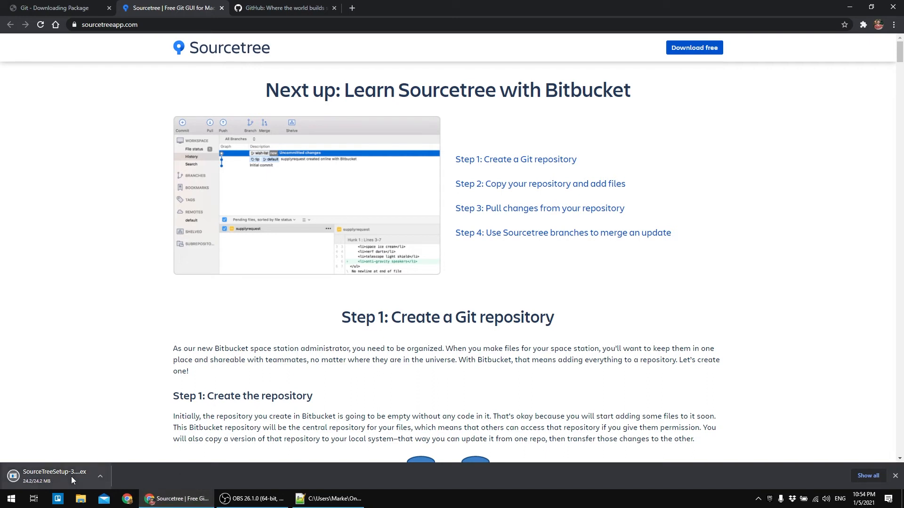
# Run the downloaded Sourcetree installer with the browser minimized and skip the Bitbucket registration.
pyautogui.click(57, 474)
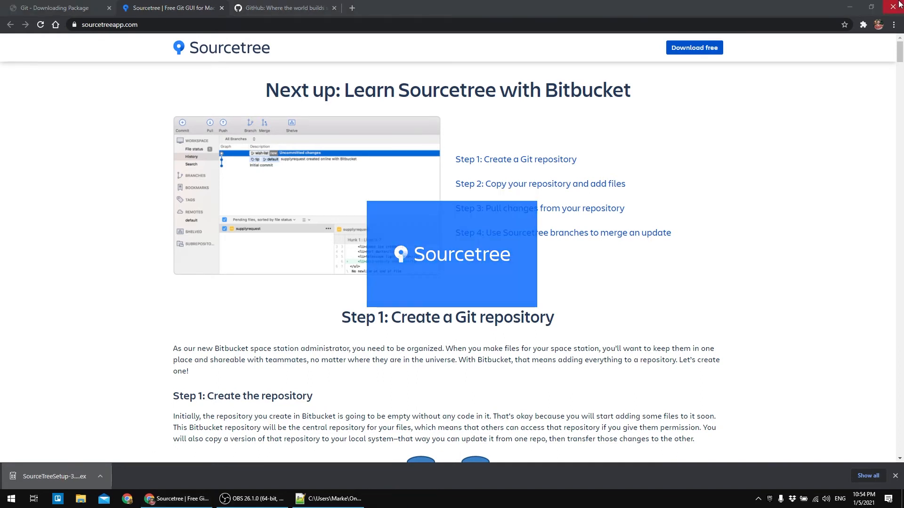
pyautogui.click(842, 7)
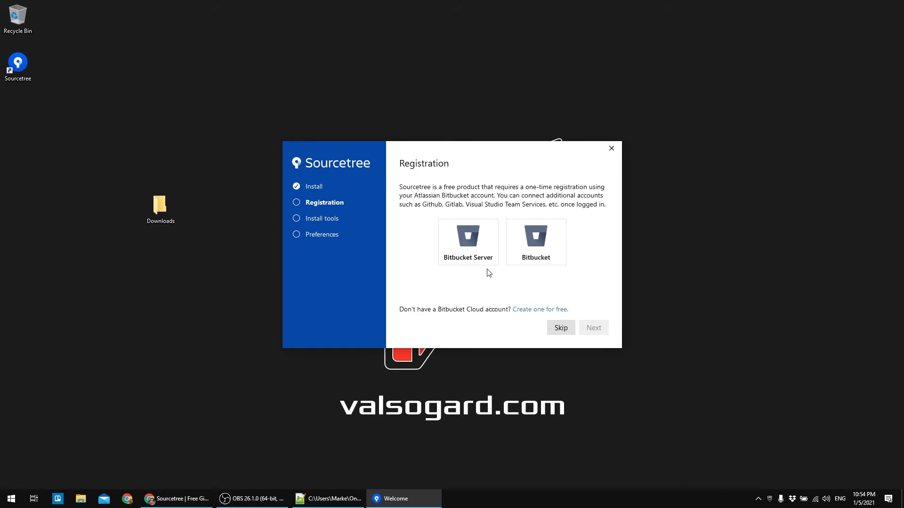
pyautogui.click(561, 328)
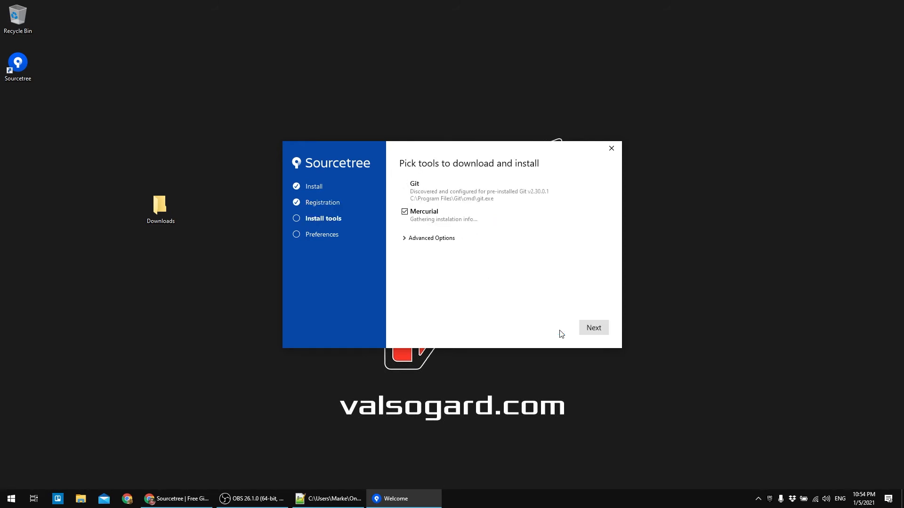
# Continue the tool installation with Mercurial, automatic line ending handling and Configure Global Ignore all left unselected.
pyautogui.click(404, 239)
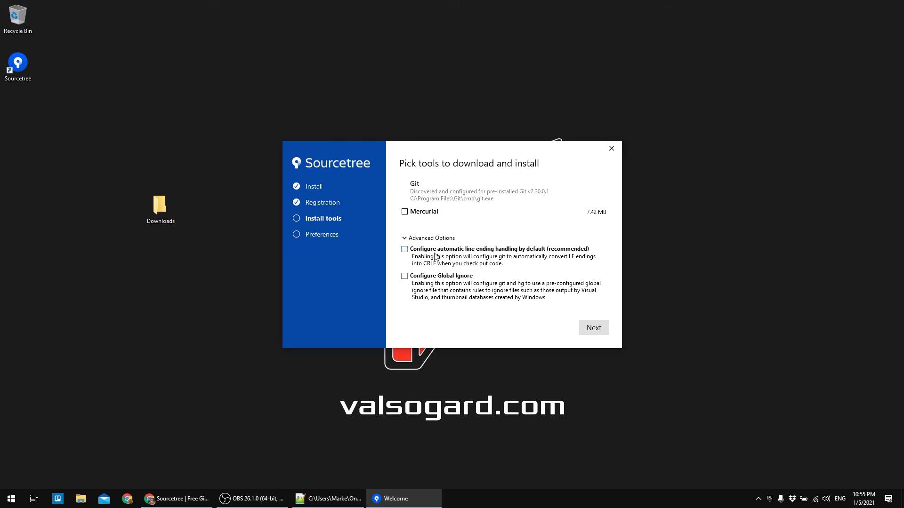
pyautogui.click(405, 238)
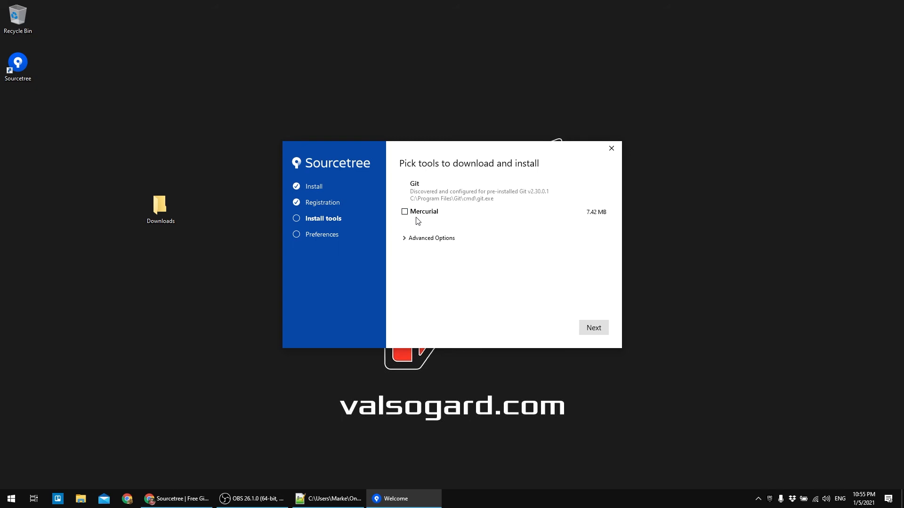
pyautogui.click(592, 331)
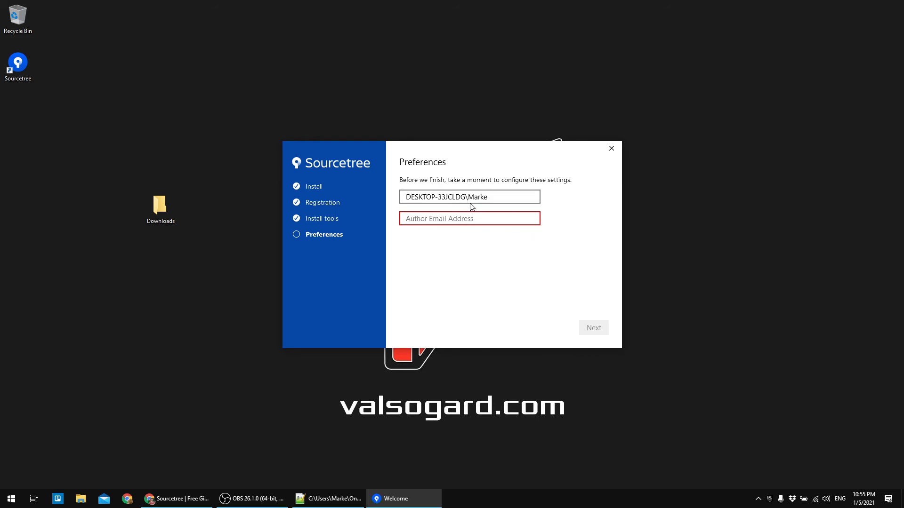
# Replace the prefilled author name in the Sourcetree preferences with ValsogardLaptop.
pyautogui.click(493, 198)
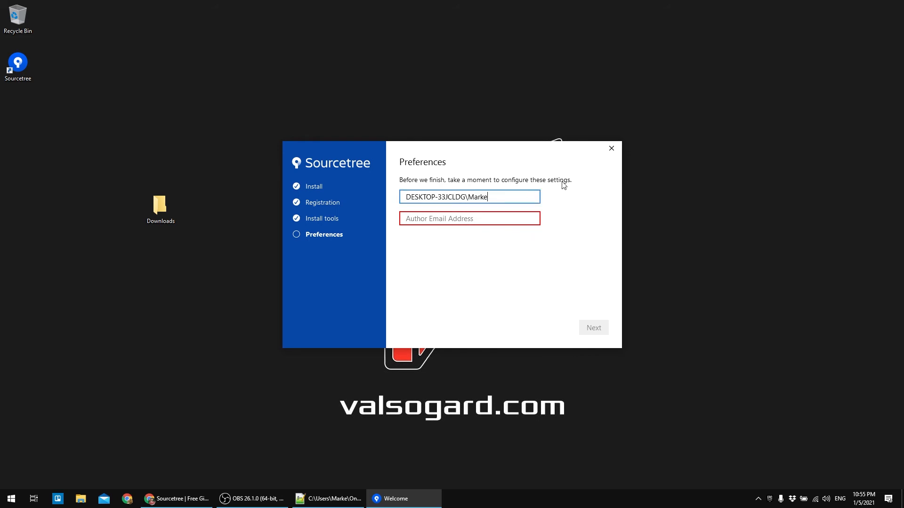
pyautogui.press('BackSpace')
pyautogui.press('BackSpace')
pyautogui.press('BackSpace')
pyautogui.press('BackSpace')
pyautogui.press('BackSpace')
pyautogui.press('BackSpace')
pyautogui.press('BackSpace')
pyautogui.press('BackSpace')
pyautogui.press('BackSpace')
pyautogui.press('BackSpace')
pyautogui.press('BackSpace')
pyautogui.press('BackSpace')
pyautogui.press('BackSpace')
pyautogui.press('BackSpace')
pyautogui.press('BackSpace')
pyautogui.press('BackSpace')
pyautogui.press('BackSpace')
pyautogui.press('BackSpace')
pyautogui.press('BackSpace')
pyautogui.press('BackSpace')
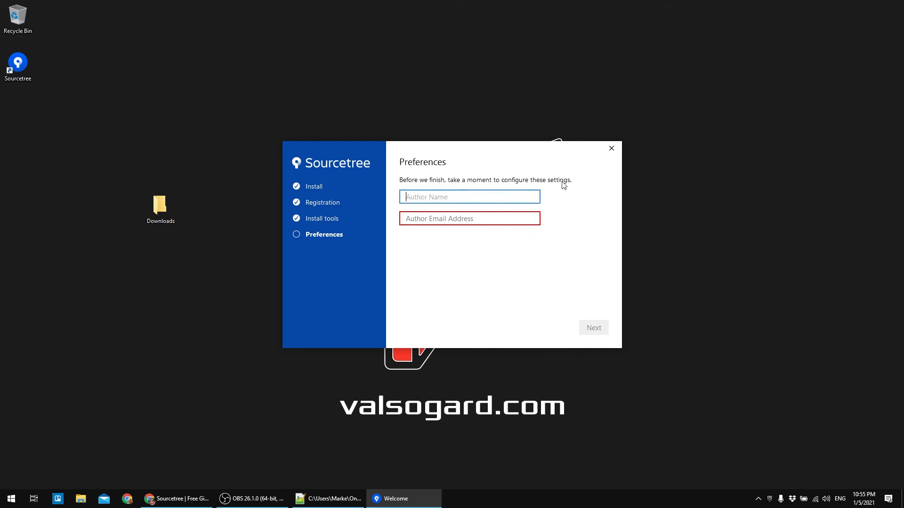
pyautogui.press('Tab')
pyautogui.write('v')
pyautogui.hotkey('shift', 'Tab')
pyautogui.write('q')
pyautogui.press('BackSpace')
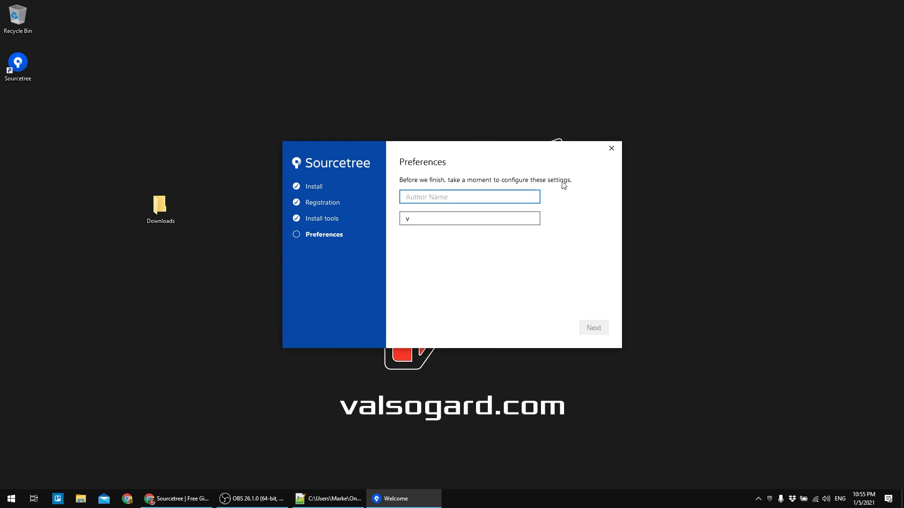
pyautogui.write('Vals')
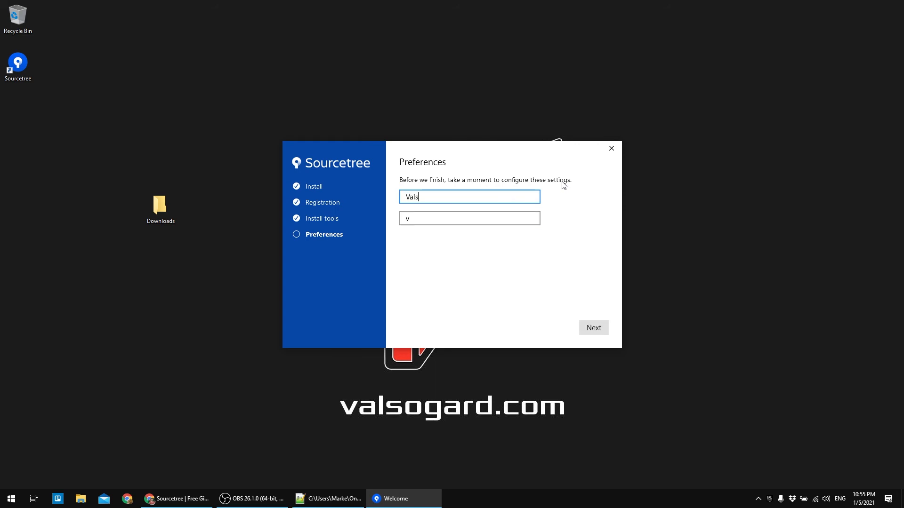
pyautogui.write('ogardLaptop')
# Enter the author's email address and confirm the Sourcetree preferences.
pyautogui.click(492, 219)
pyautogui.press('BackSpace')
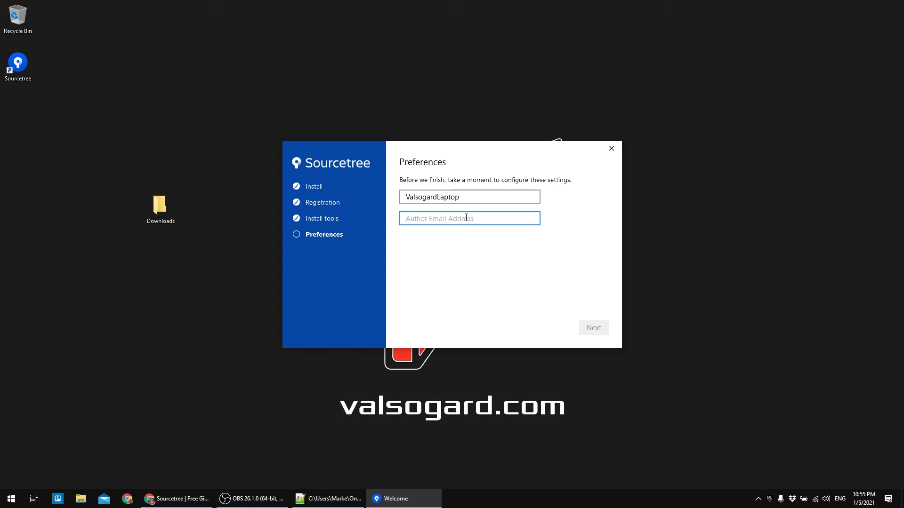
pyautogui.write('dragos')
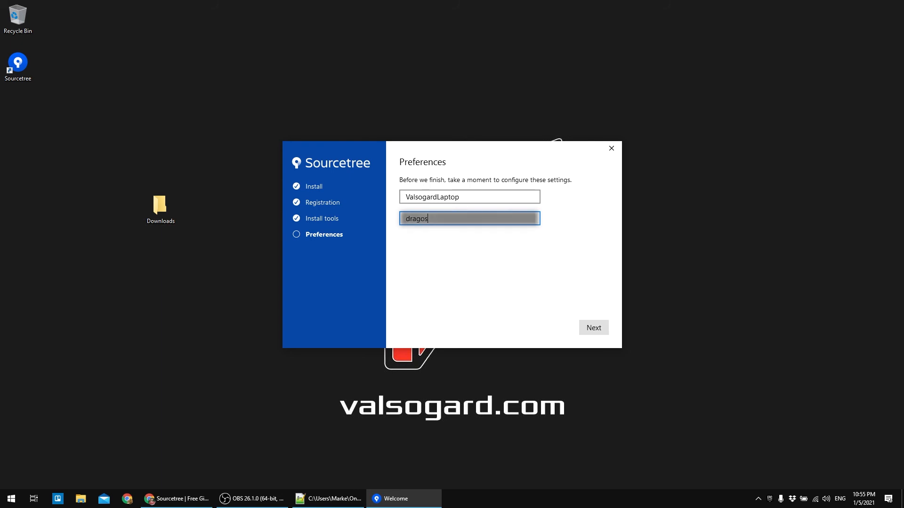
pyautogui.write('app')
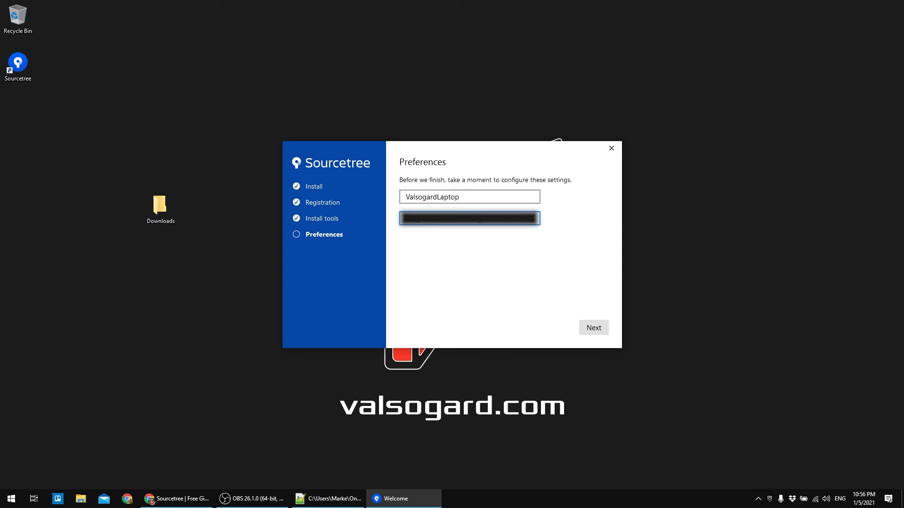
pyautogui.click(594, 328)
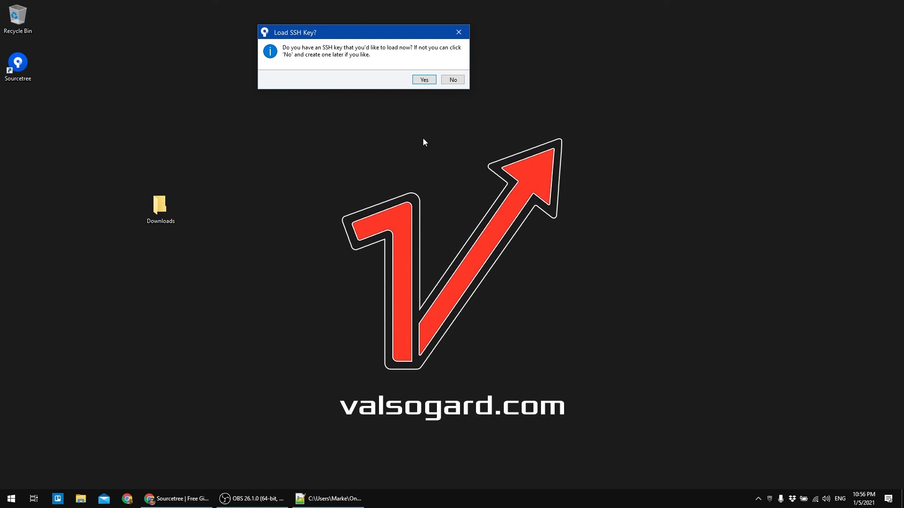
# Decline loading an SSH key and maximize the Sourcetree window.
pyautogui.click(452, 80)
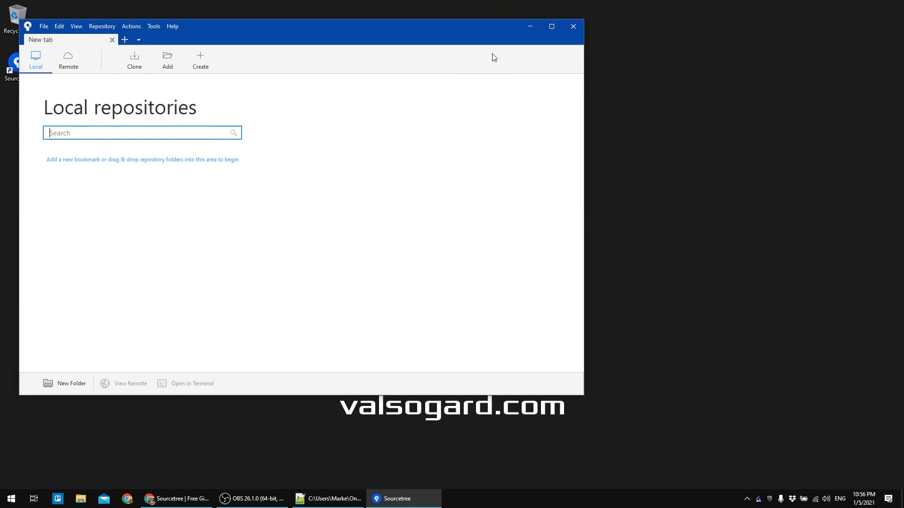
pyautogui.click(552, 26)
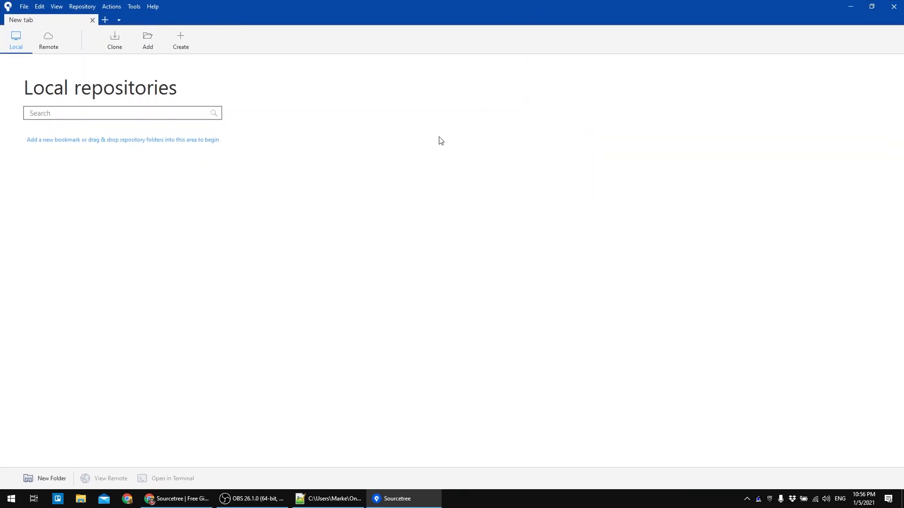